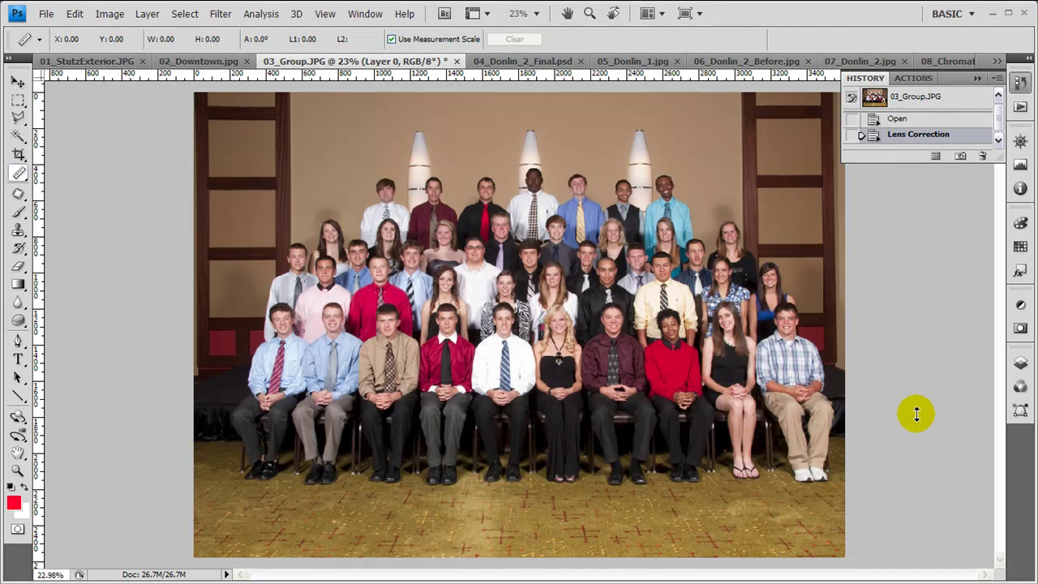
Step: Step through 04_Donlin_2_Final.psd and 05_Donlin_1.jpg, ending on the 07_Donlin_2.jpg window photo
left_click(497, 65)
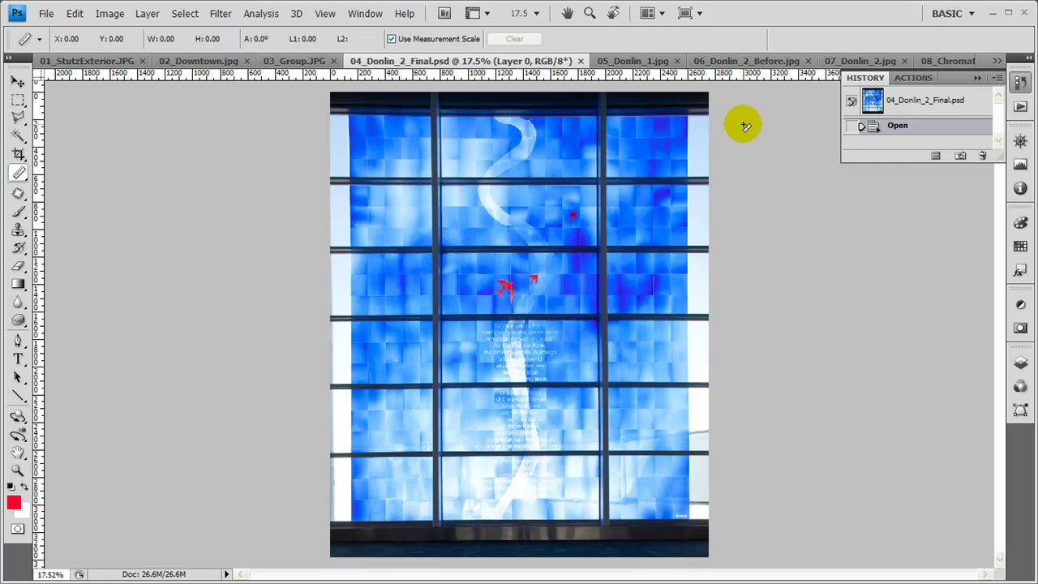
left_click(625, 64)
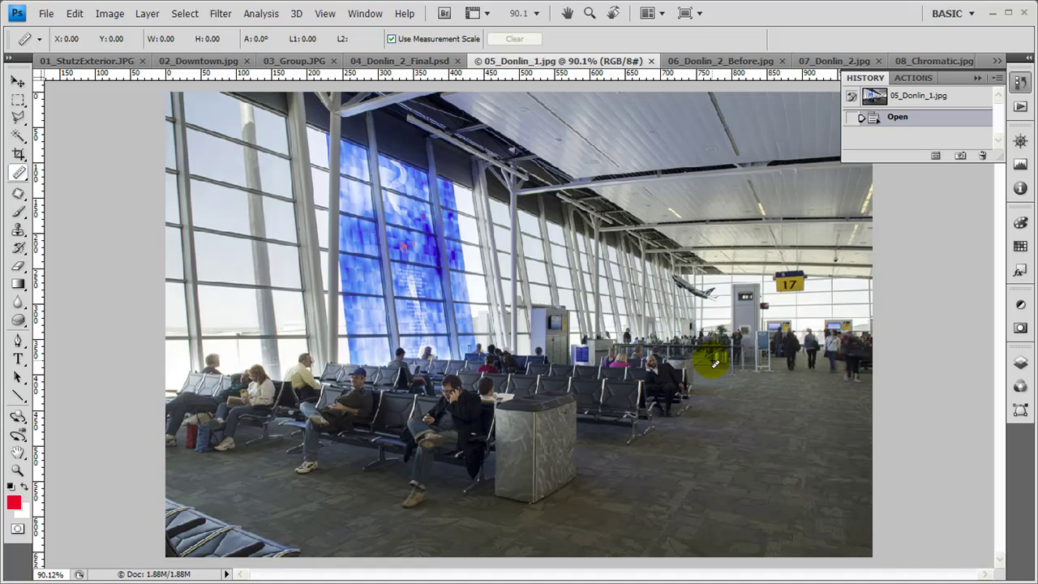
left_click(833, 61)
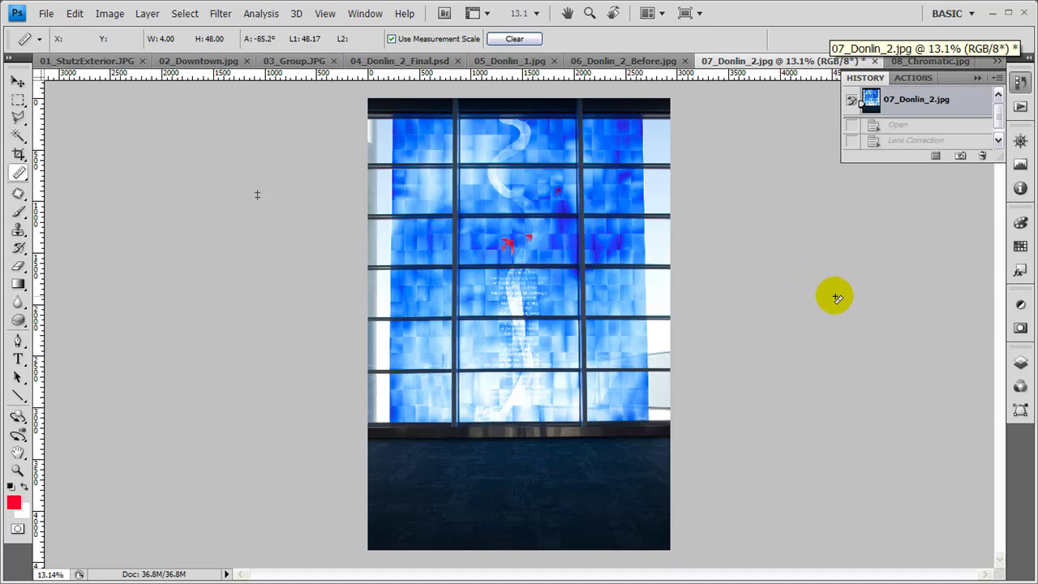
Step: Zoom into the upper panes, ruler-measure a horizontal window bar at 0.1°, then fit the image on screen
left_click(18, 470)
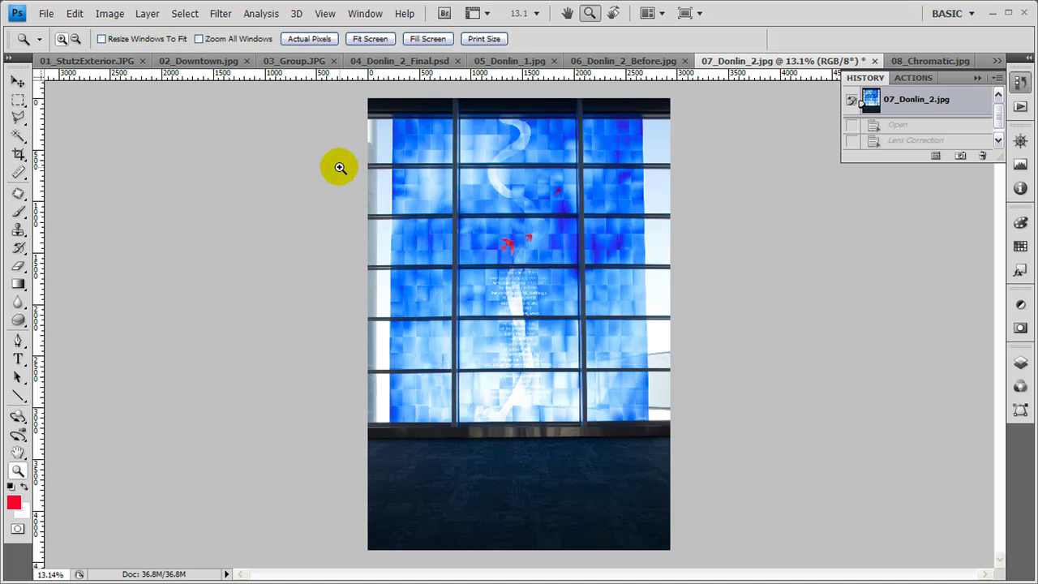
left_click(760, 330)
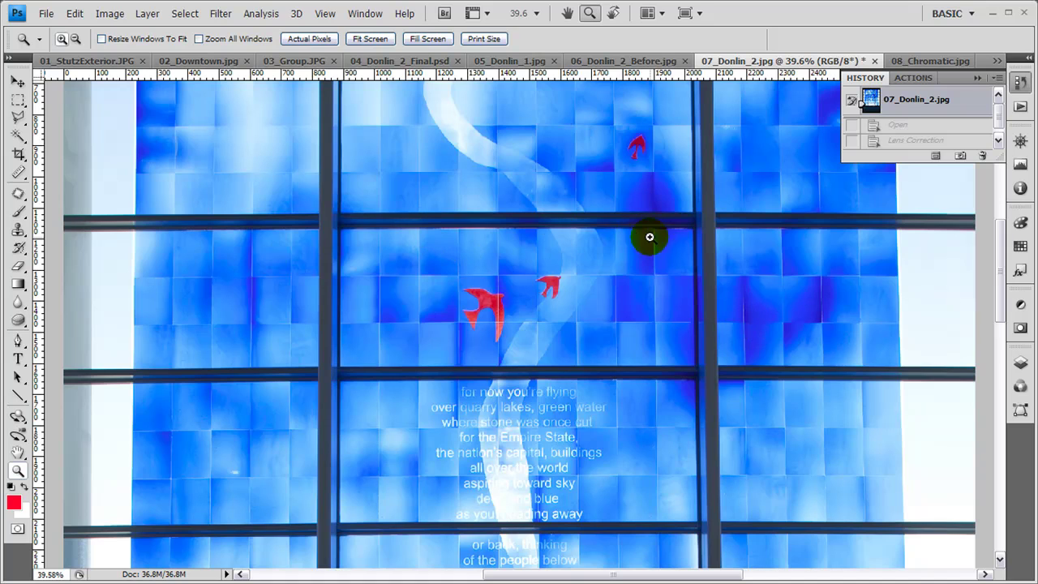
mouse_move(510, 348)
left_mouse_down()
mouse_move(530, 308)
mouse_move(525, 322)
mouse_move(486, 317)
mouse_move(540, 332)
mouse_move(522, 331)
left_mouse_up()
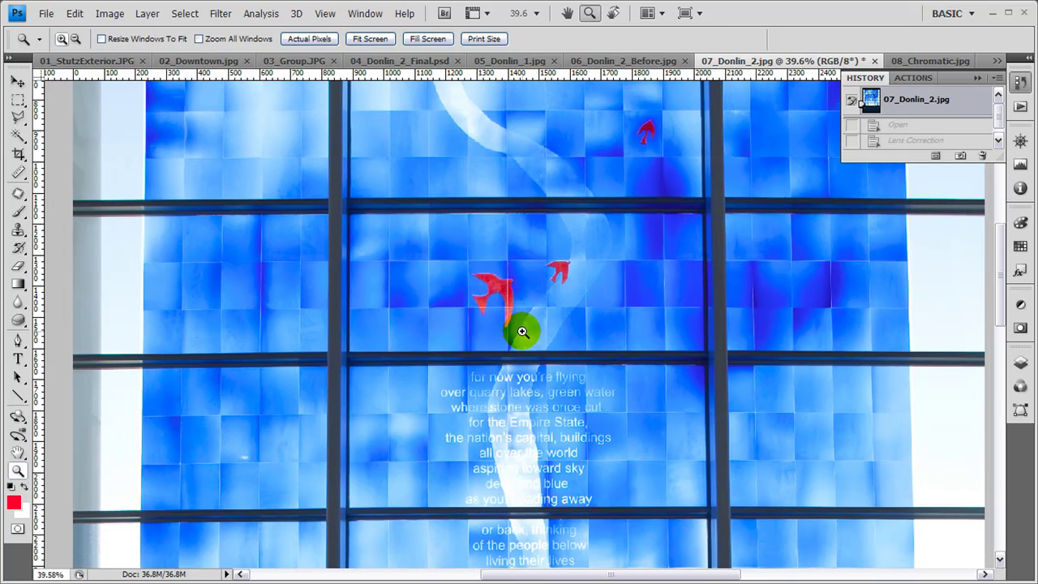
left_click(19, 174)
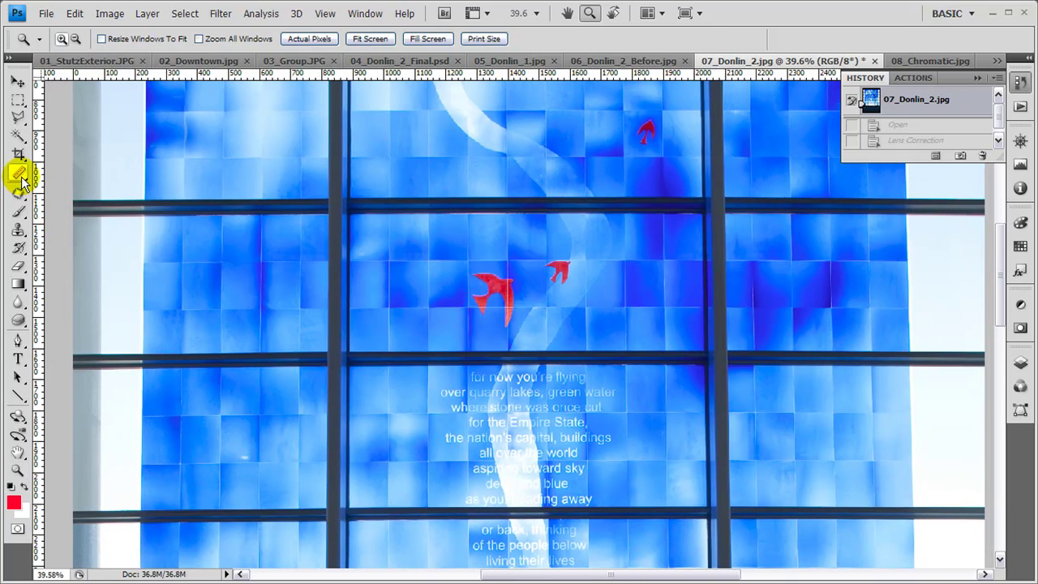
left_click_drag(73, 216, 987, 217)
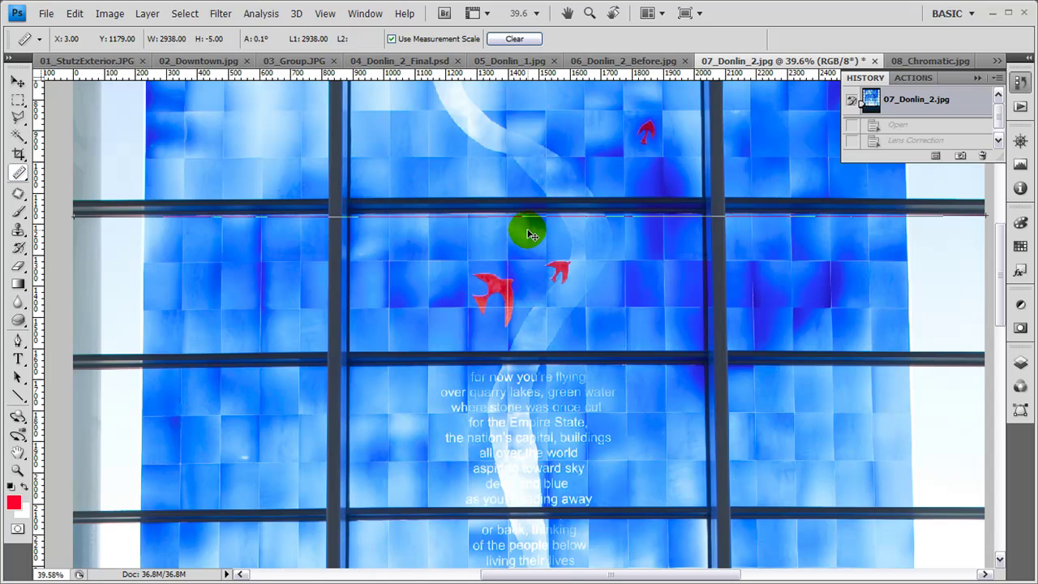
key("ctrl+0")
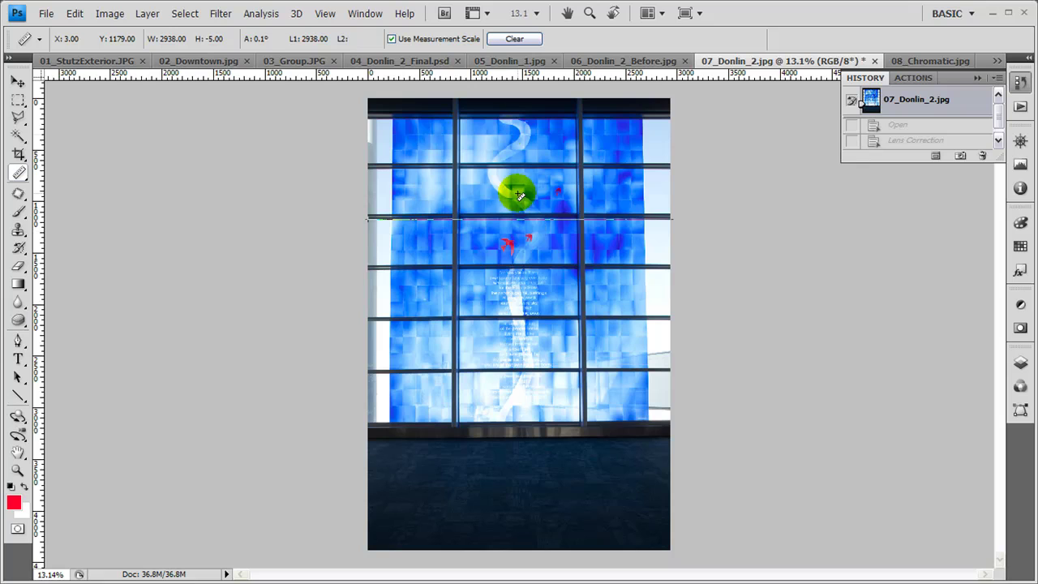
Step: Open Filter > Distort > Lens Correction and zoom its preview onto the red birds
left_click(220, 13)
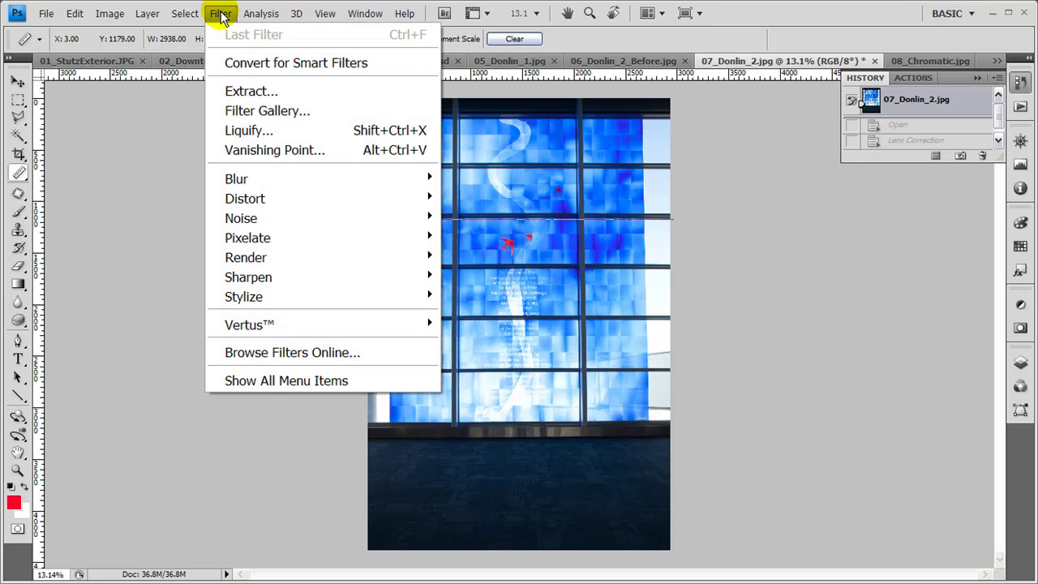
mouse_move(282, 196)
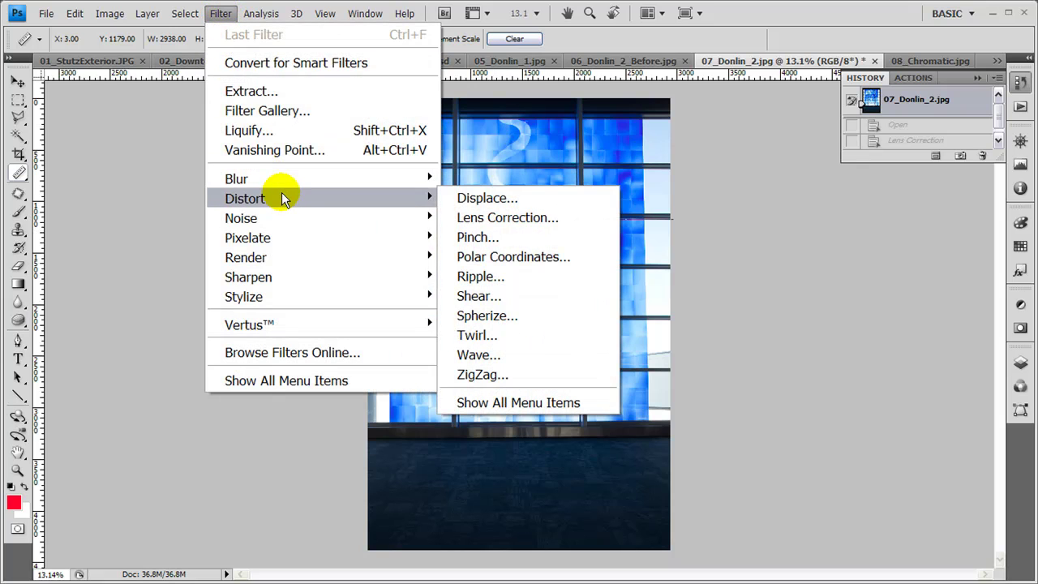
left_click(507, 217)
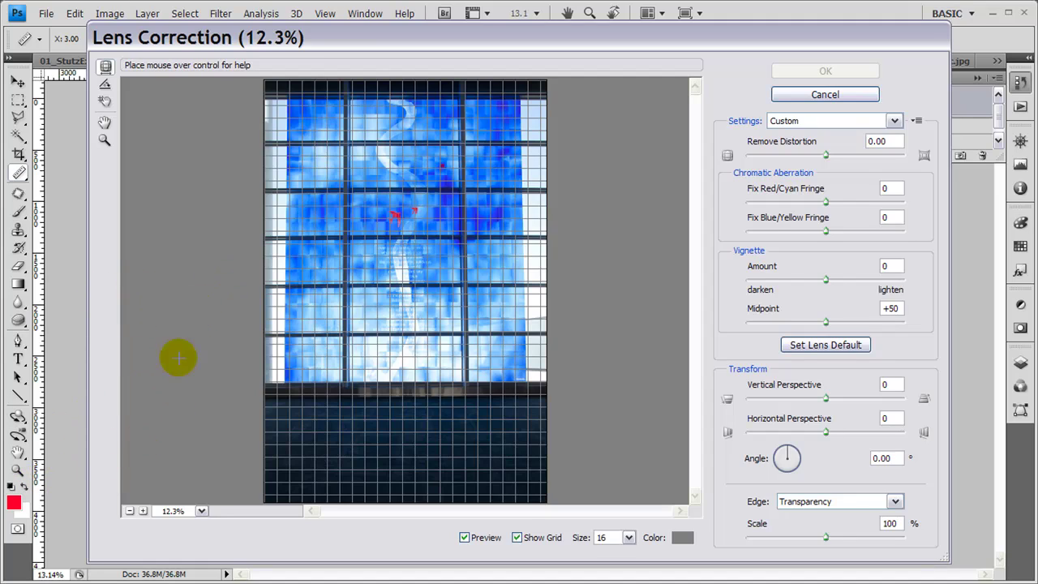
left_click(105, 141)
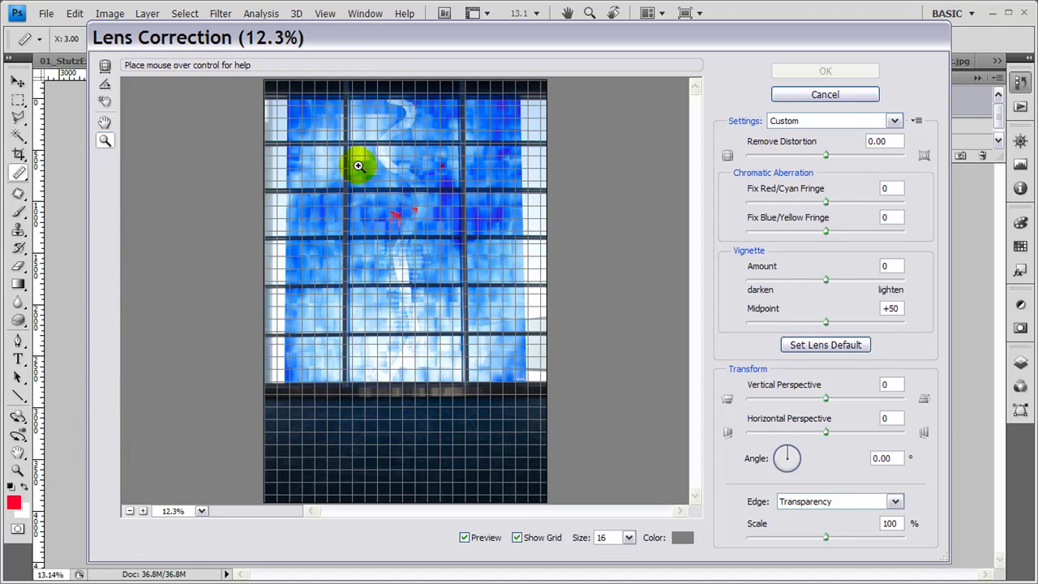
left_click_drag(340, 168, 461, 222)
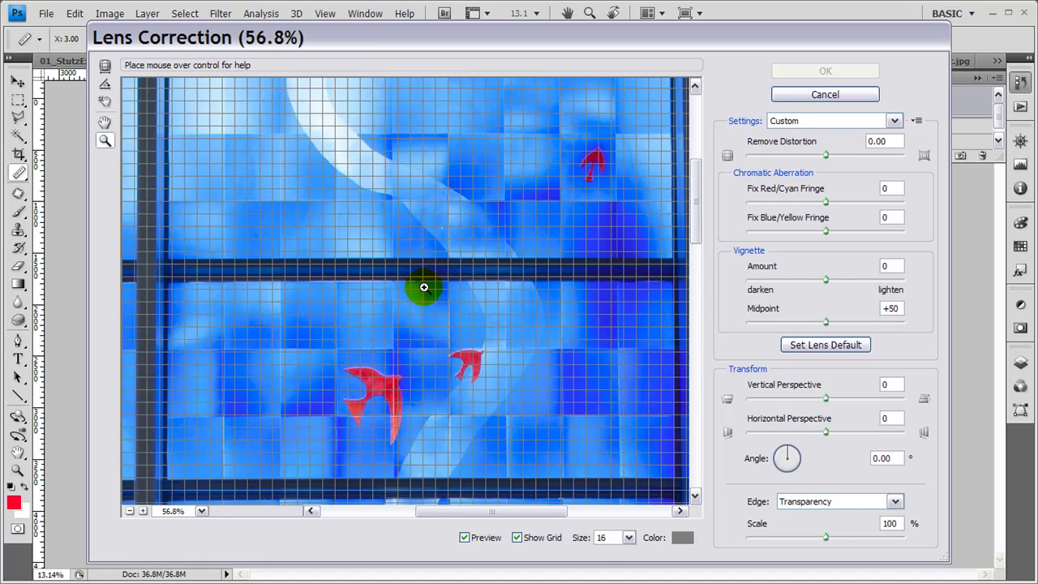
Step: Try different Remove Distortion amounts, then set it to 2
left_click(811, 144)
key("Up")
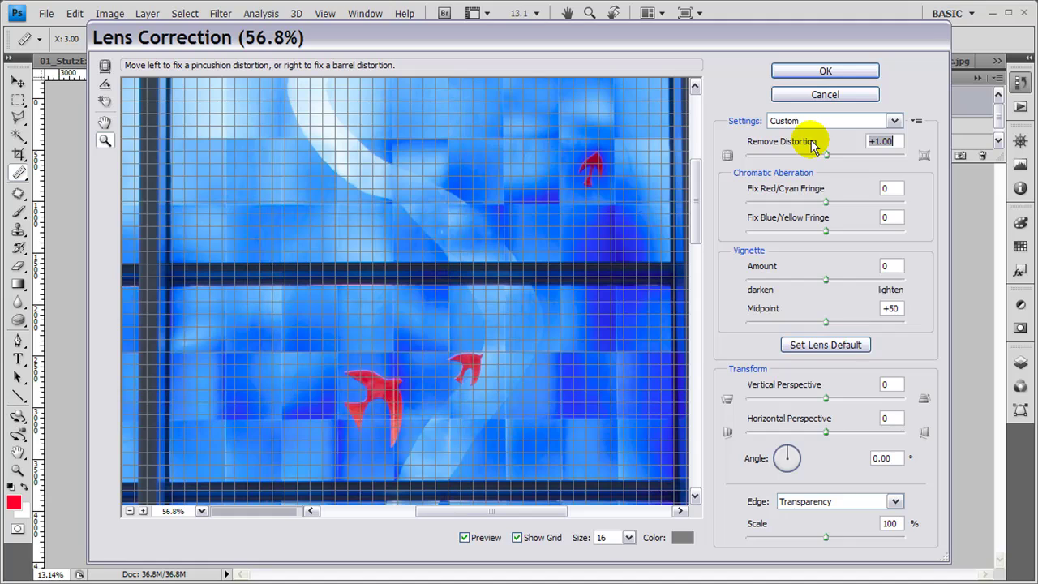
mouse_move(813, 146)
left_mouse_down()
mouse_move(723, 155)
mouse_move(819, 163)
left_mouse_up()
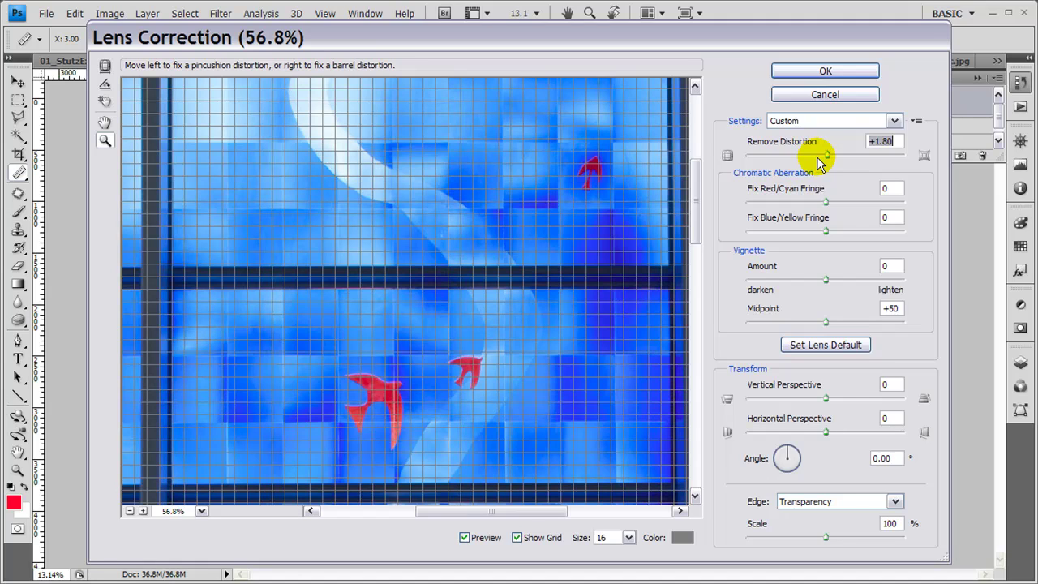
left_click_drag(819, 162, 819, 162)
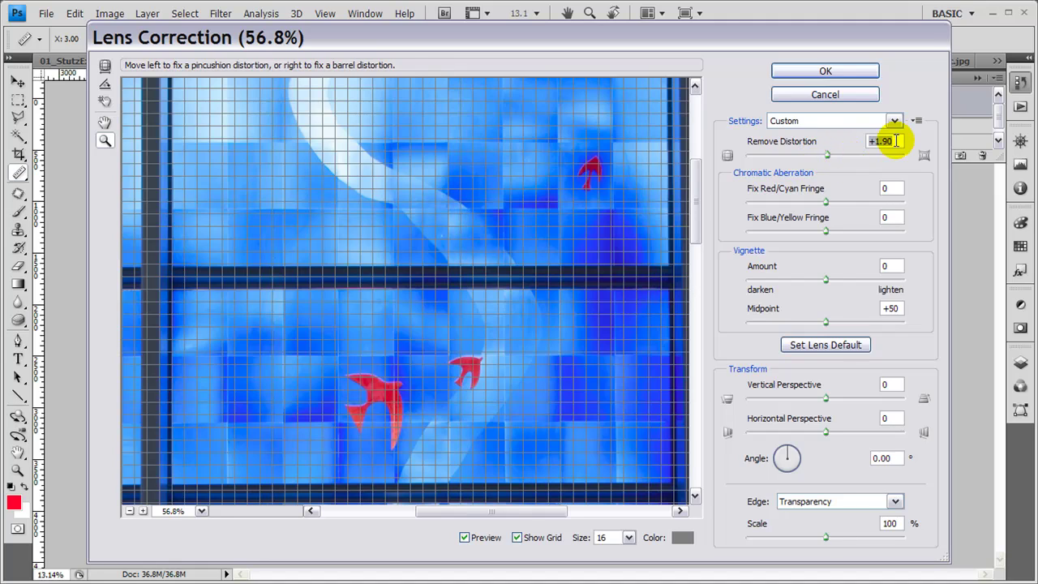
left_click_drag(895, 141, 852, 143)
type("2")
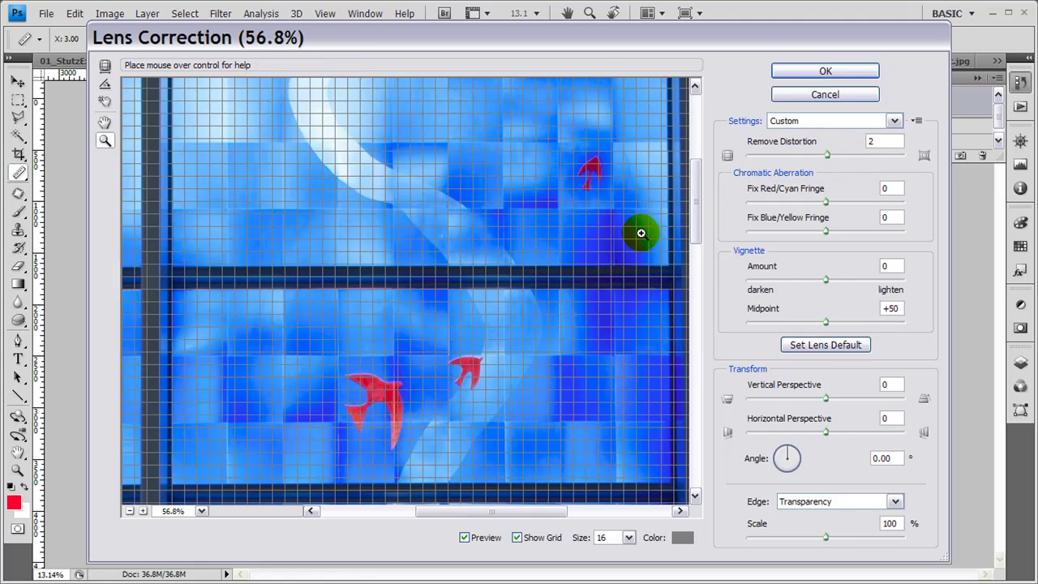
Step: Apply the Lens Correction, re-measure a horizontal window bar at 0.1°, and switch to 08_Chromatic.jpg
left_click(813, 72)
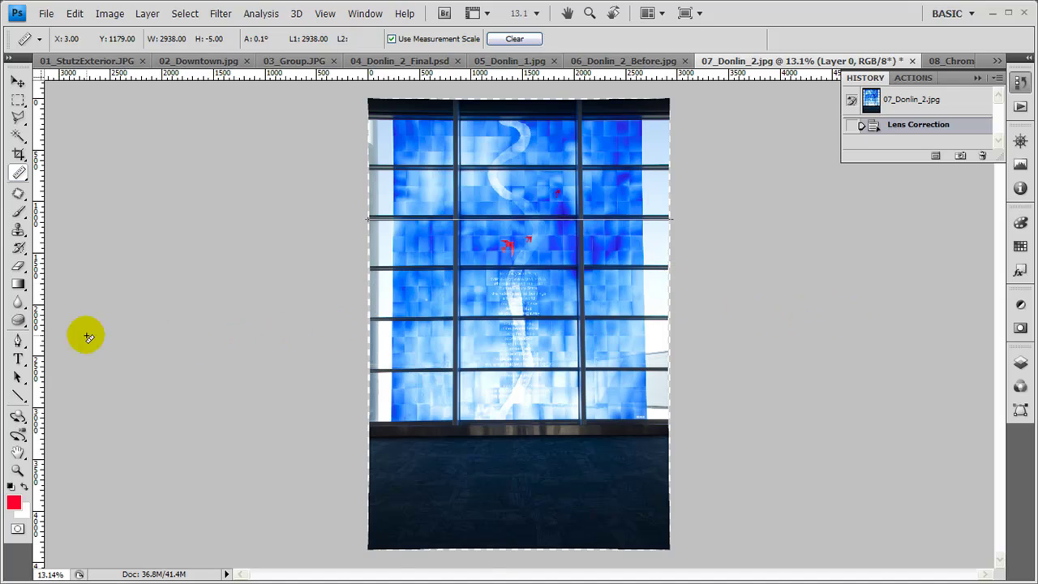
left_click(18, 468)
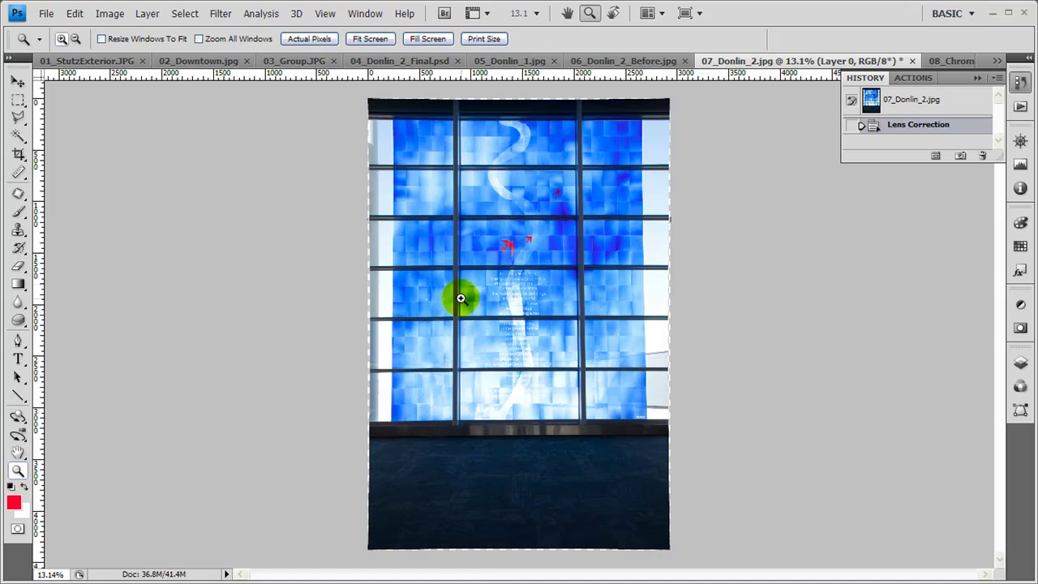
left_click(712, 247)
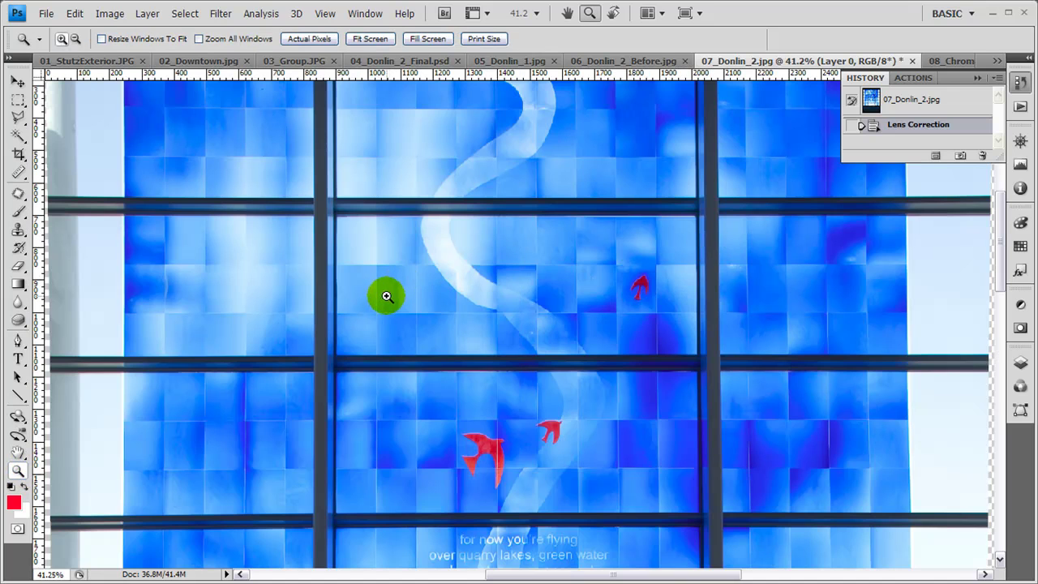
left_click_drag(394, 292, 523, 283)
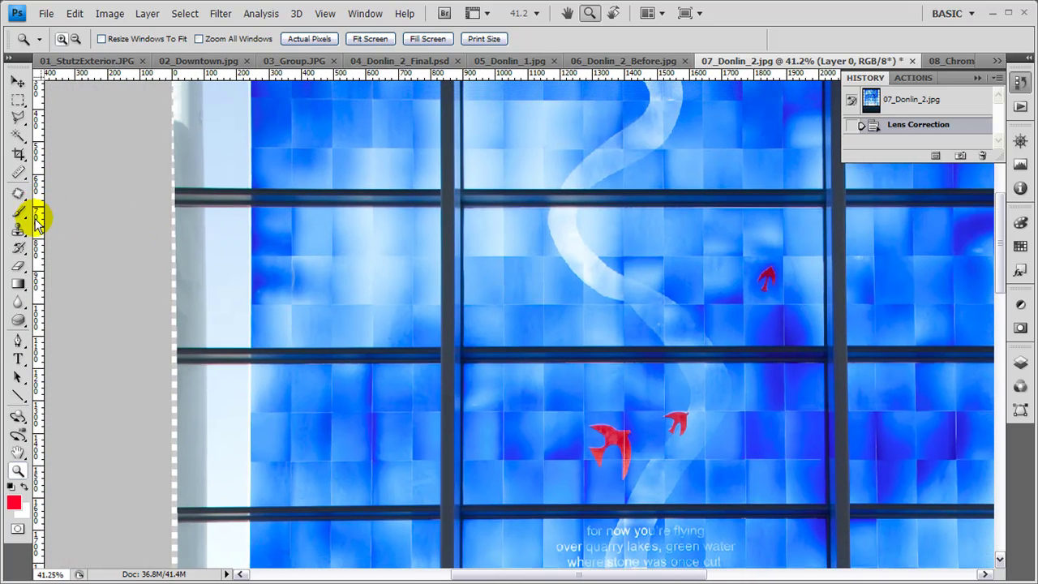
left_click(18, 174)
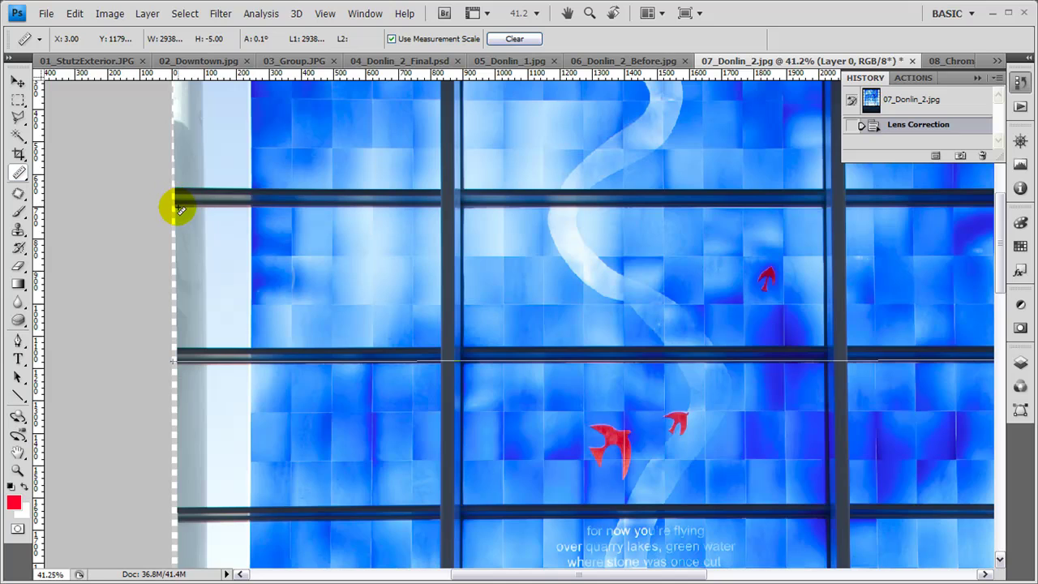
left_click_drag(176, 210, 890, 209)
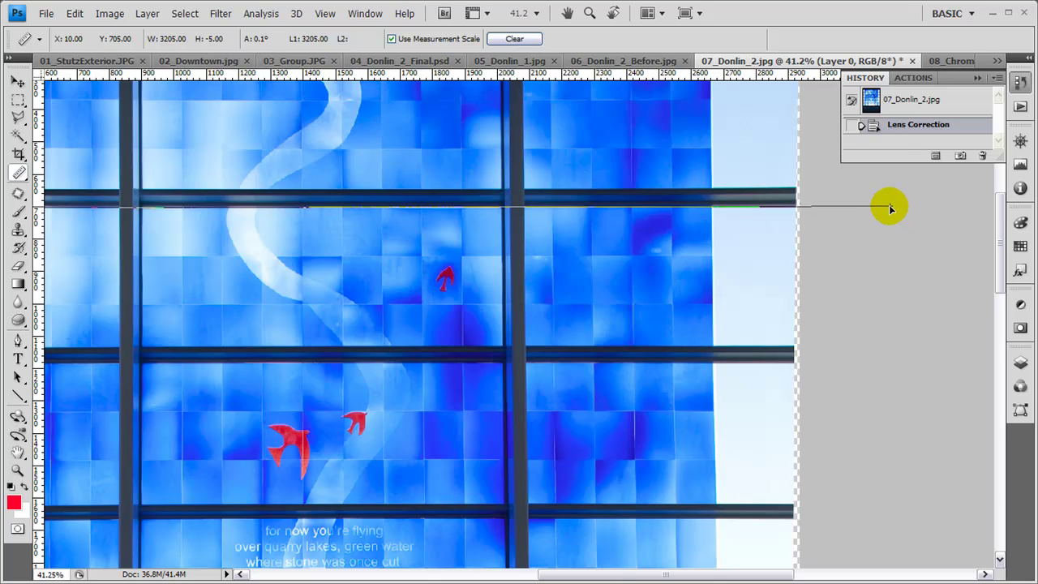
left_click_drag(332, 250, 568, 260)
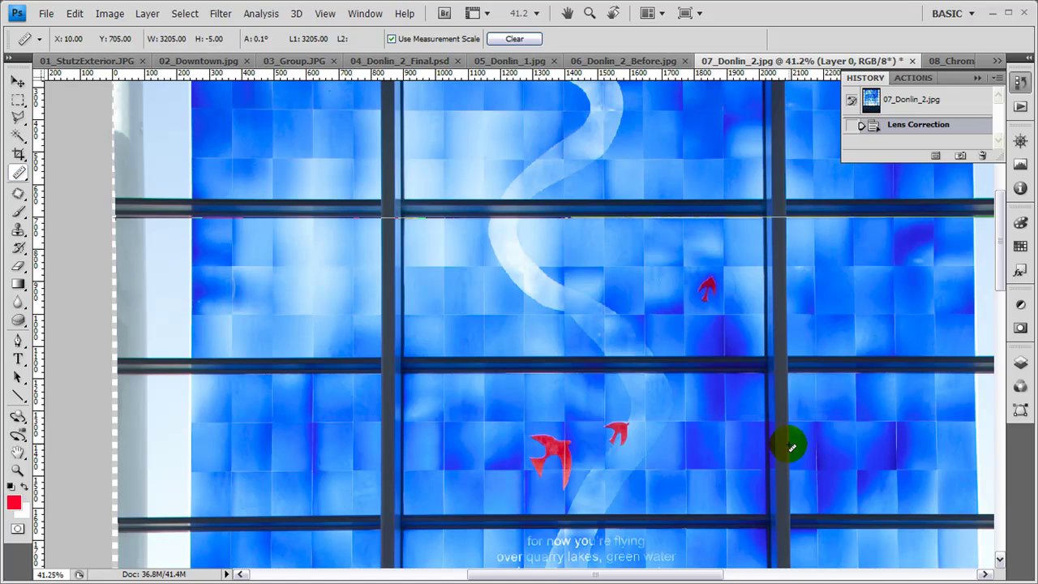
left_click(958, 62)
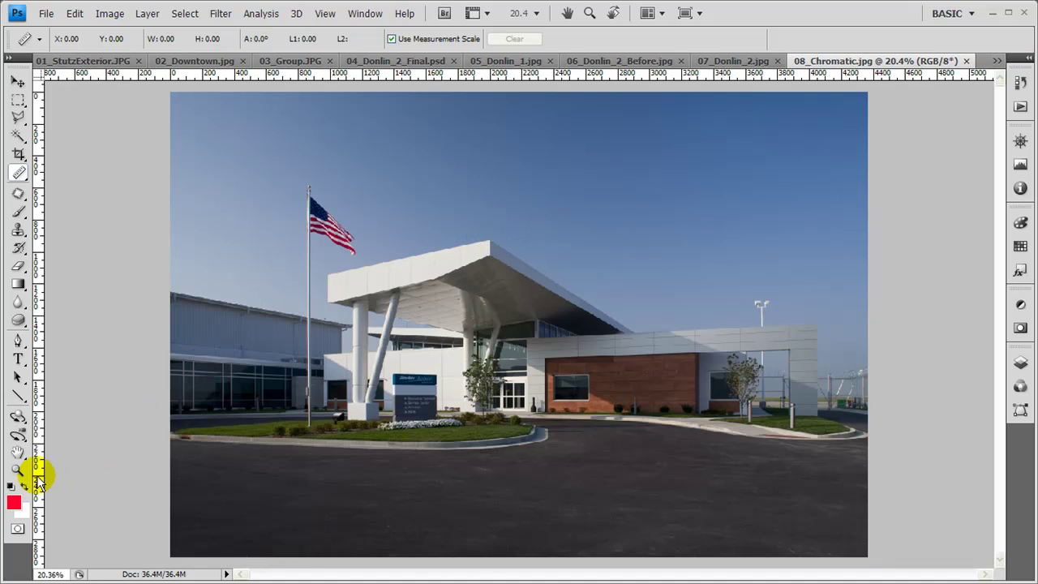
Step: Zoom in on the canopy columns, magnifying one column edge to inspect its red fringe
left_click(18, 470)
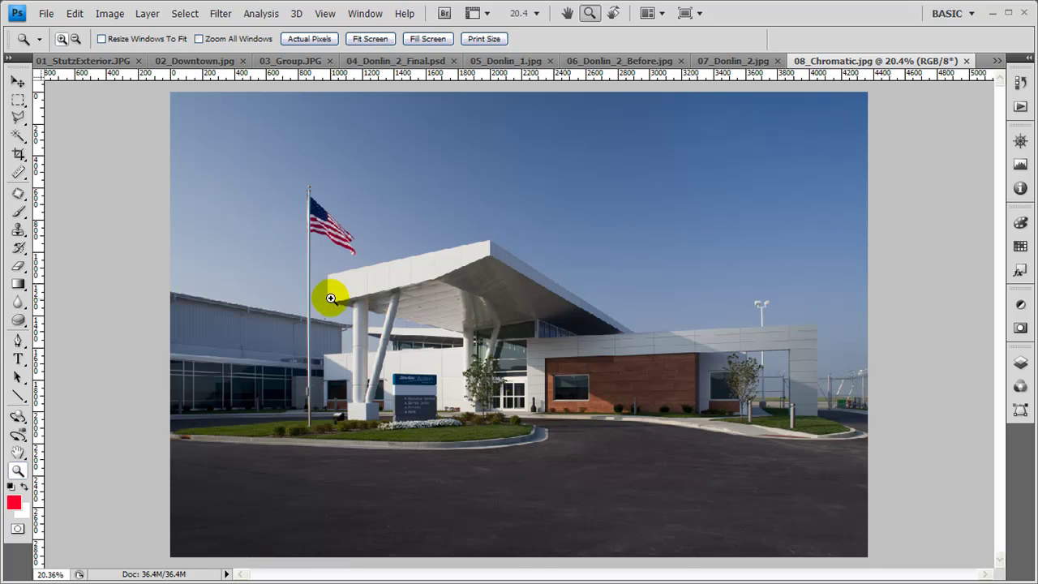
left_click(401, 371)
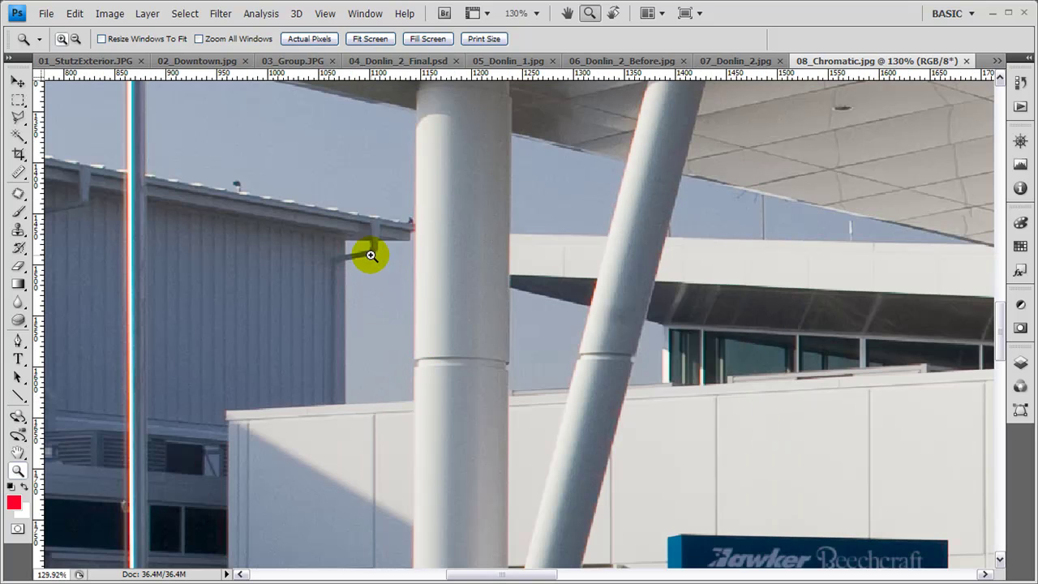
left_click_drag(372, 255, 483, 381)
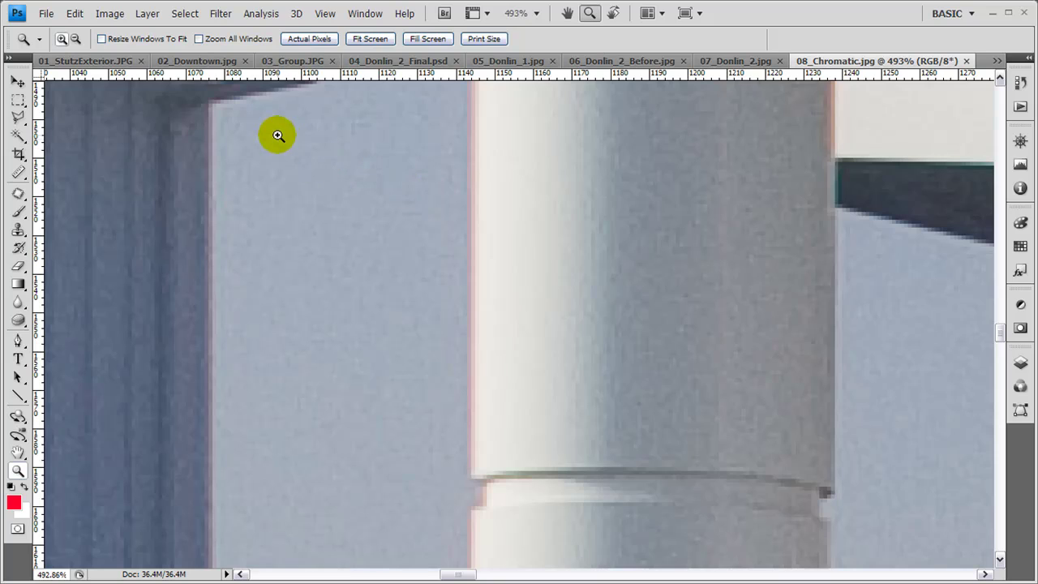
Step: Open Lens Correction on the building photo and zoom the preview onto a column edge
left_click(220, 14)
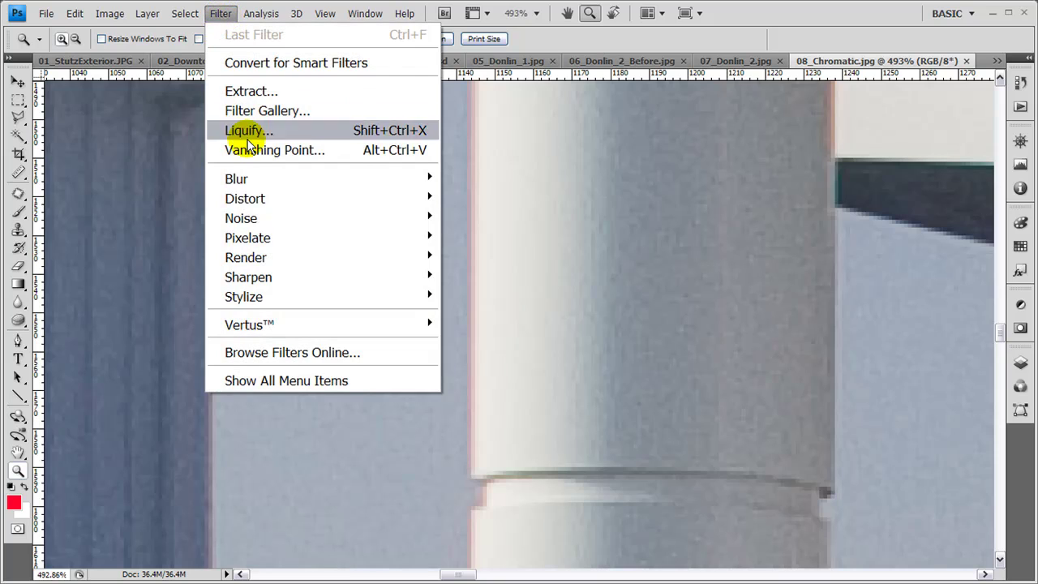
mouse_move(260, 199)
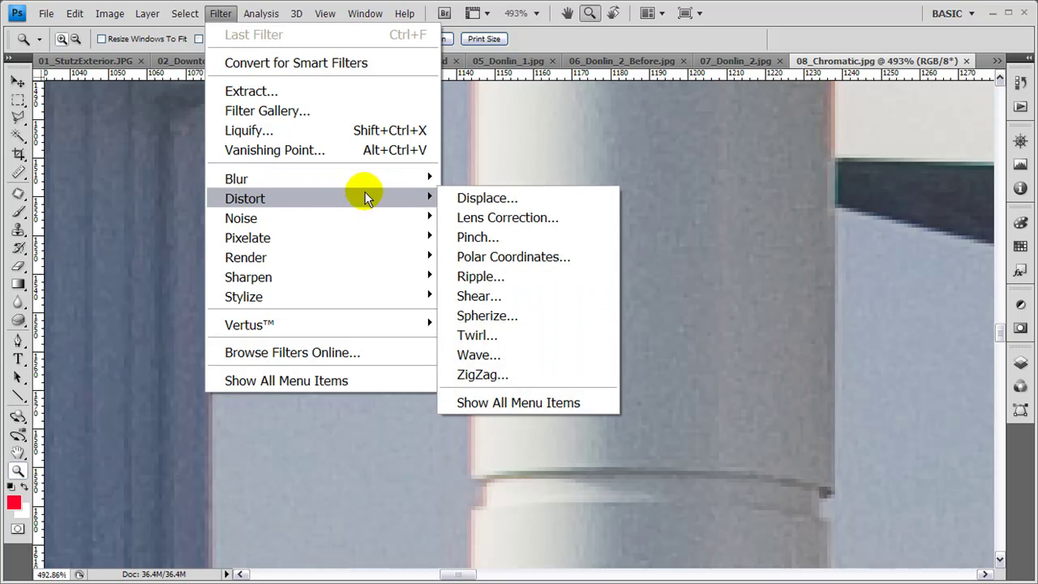
left_click(487, 215)
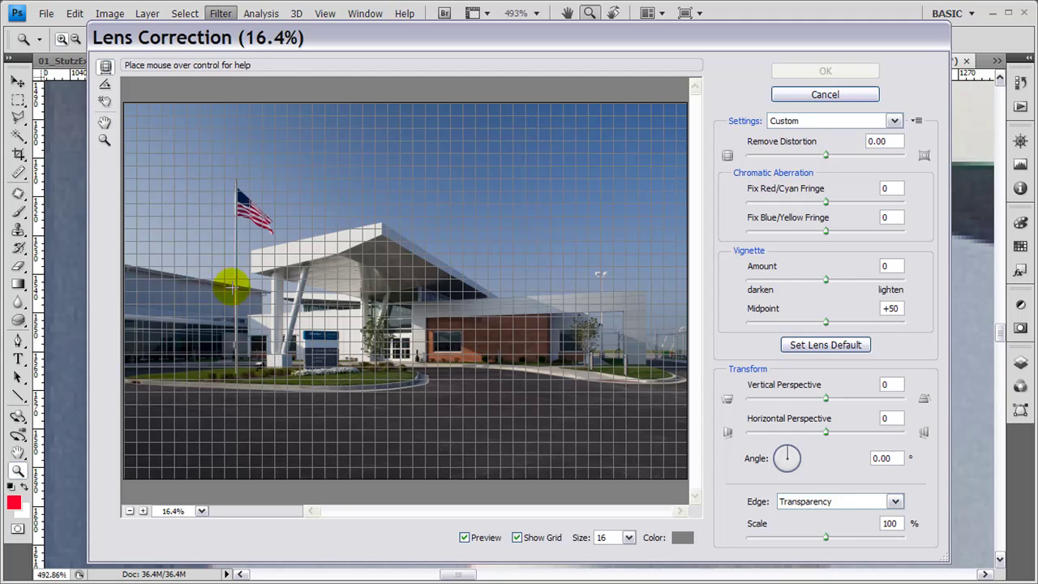
left_click(104, 140)
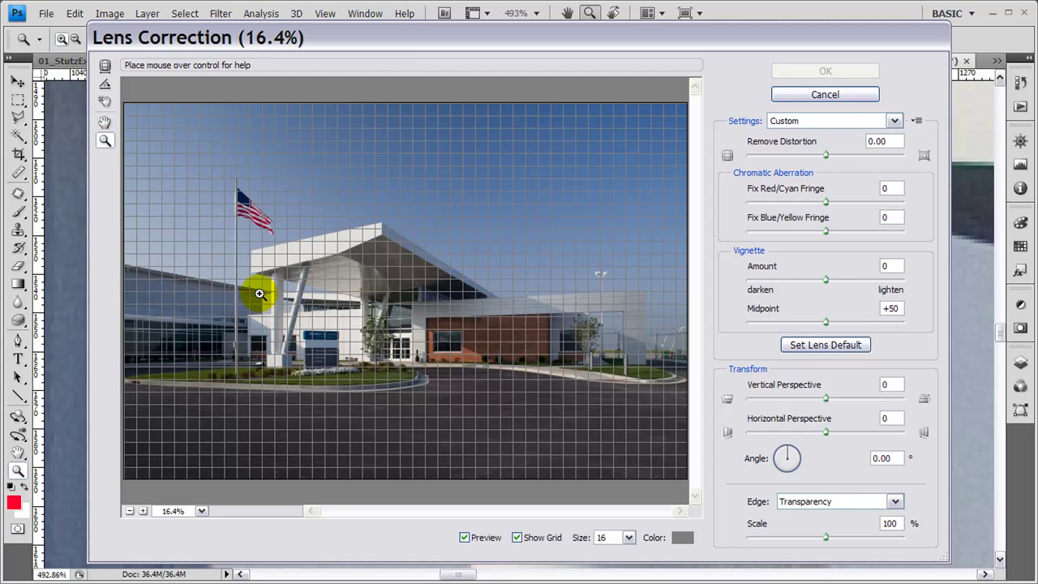
left_click_drag(259, 290, 294, 317)
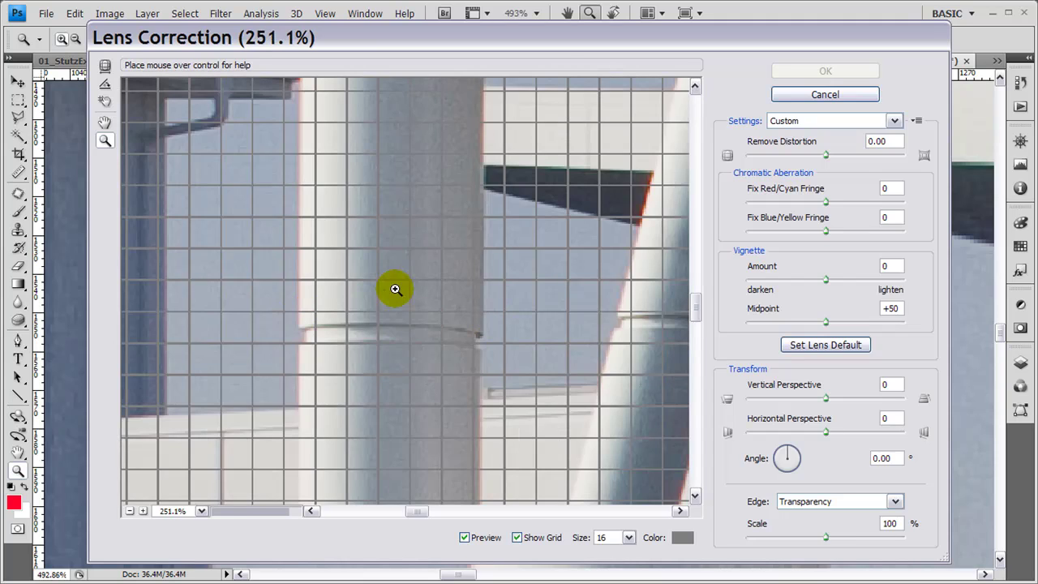
left_click_drag(221, 158, 442, 415)
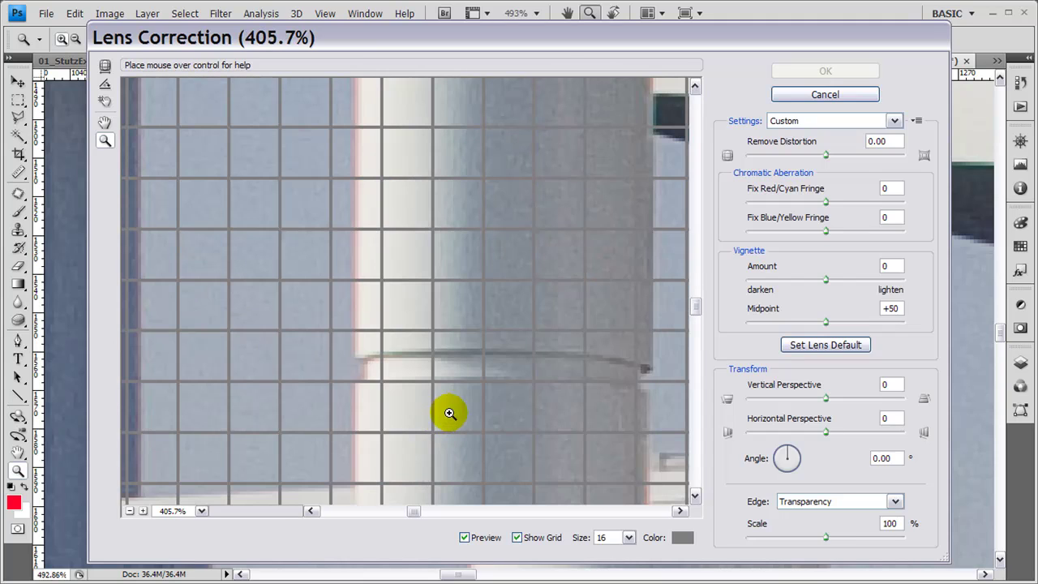
Step: Set Fix Red/Cyan Fringe to +4 and apply the correction
left_click(790, 191)
mouse_move(791, 191)
left_mouse_down()
mouse_move(798, 194)
mouse_move(767, 195)
mouse_move(785, 200)
left_mouse_up()
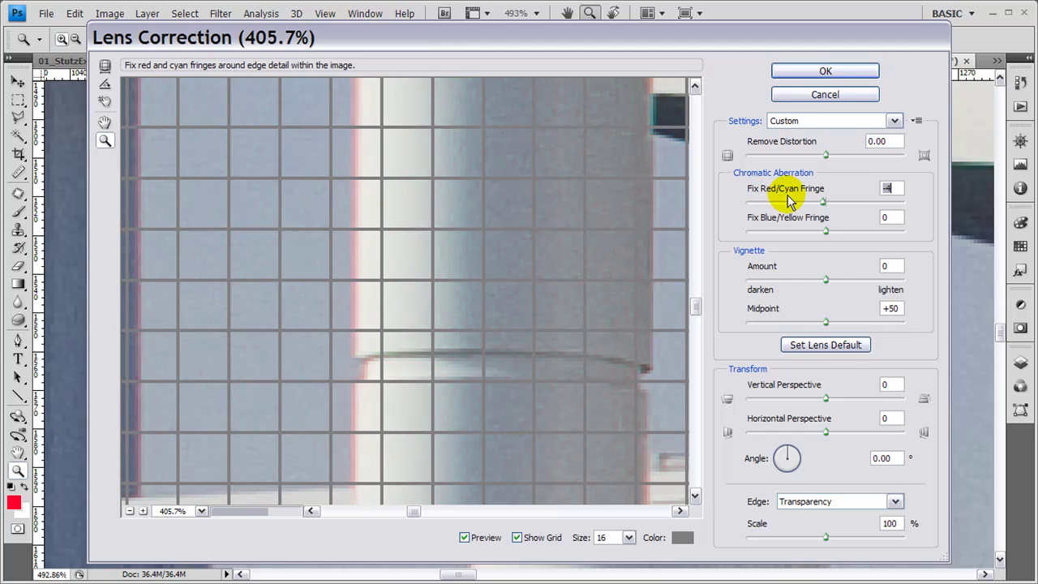
left_click_drag(789, 196, 792, 197)
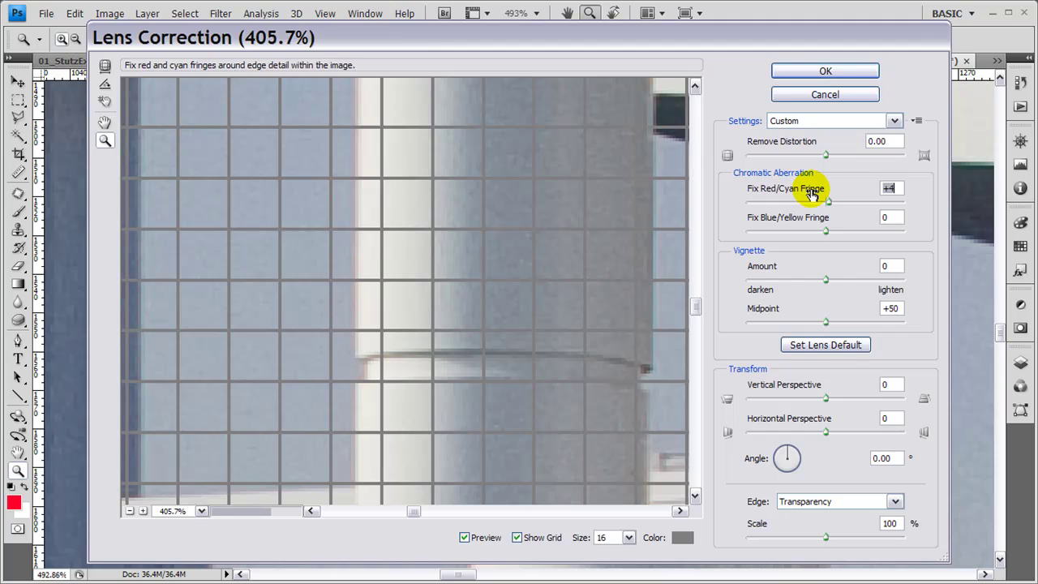
left_click(825, 72)
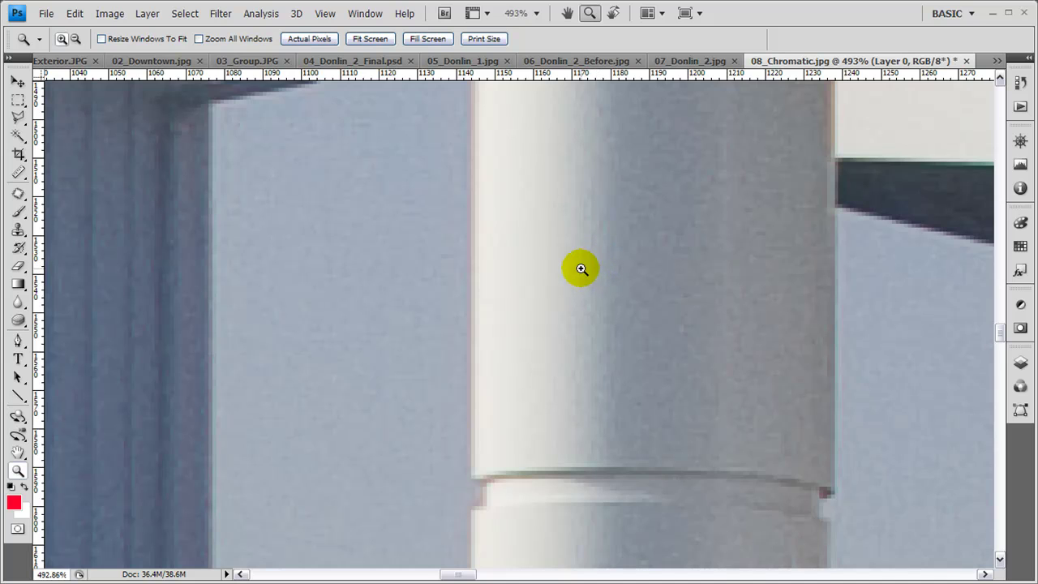
Step: Pan and zoom to inspect the corrected flagpole fringe, then bring up 09_Vignette.JPG
key("space")
left_click_drag(310, 250, 771, 243)
left_click_drag(467, 264, 538, 248)
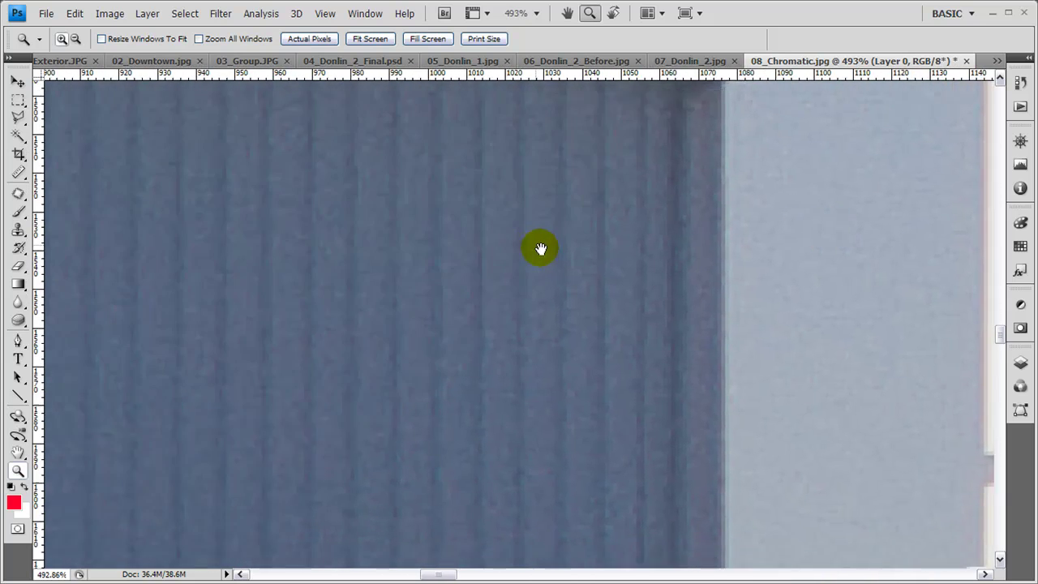
mouse_move(317, 243)
left_mouse_down()
mouse_move(638, 244)
mouse_move(727, 232)
mouse_move(711, 317)
left_mouse_up()
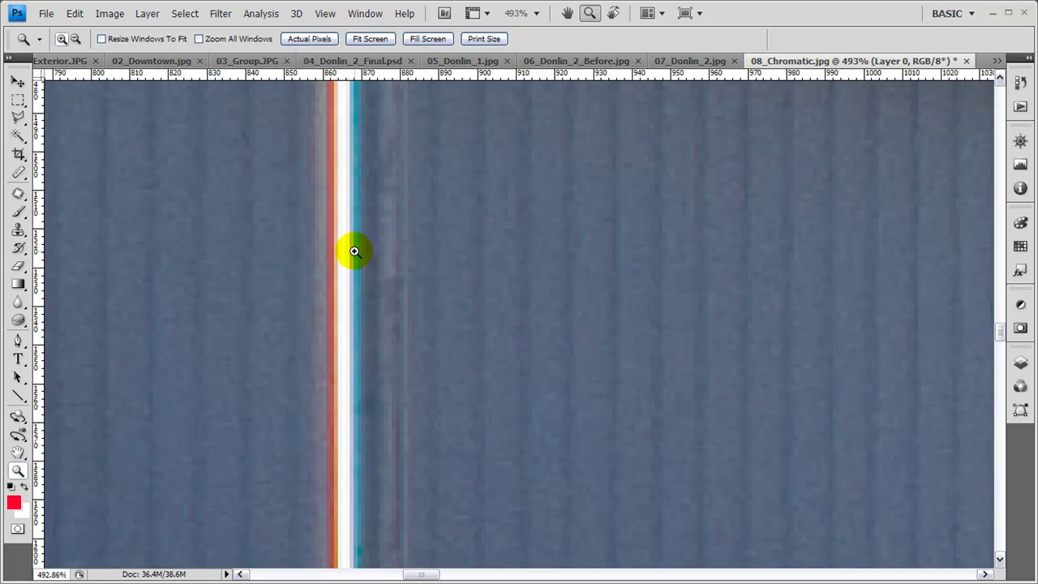
key("ctrl+minus")
key("ctrl+minus")
key("ctrl+minus")
key("ctrl+minus")
key("ctrl+minus")
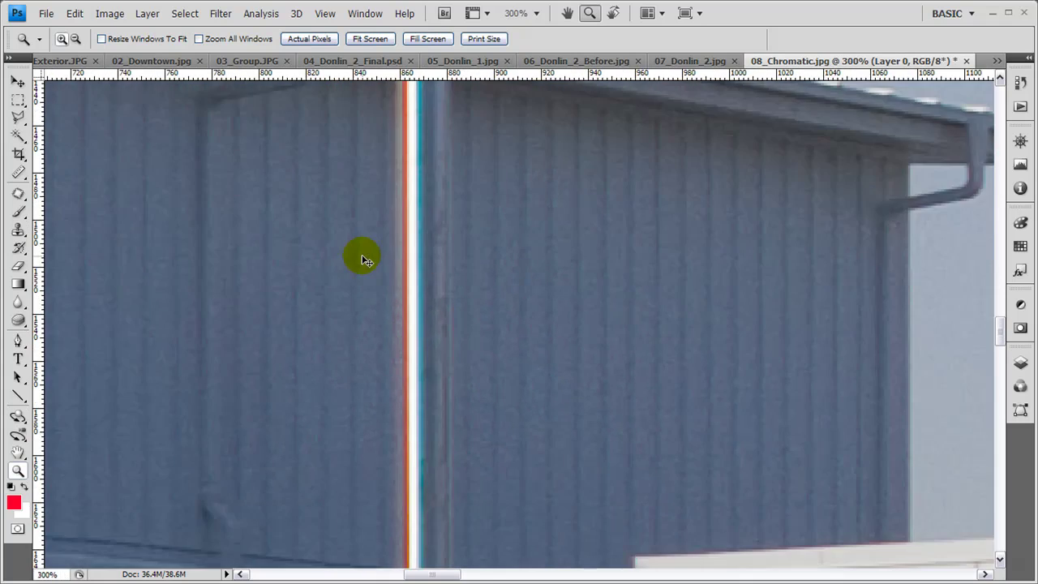
key("ctrl+minus")
key("ctrl+minus")
key("ctrl+minus")
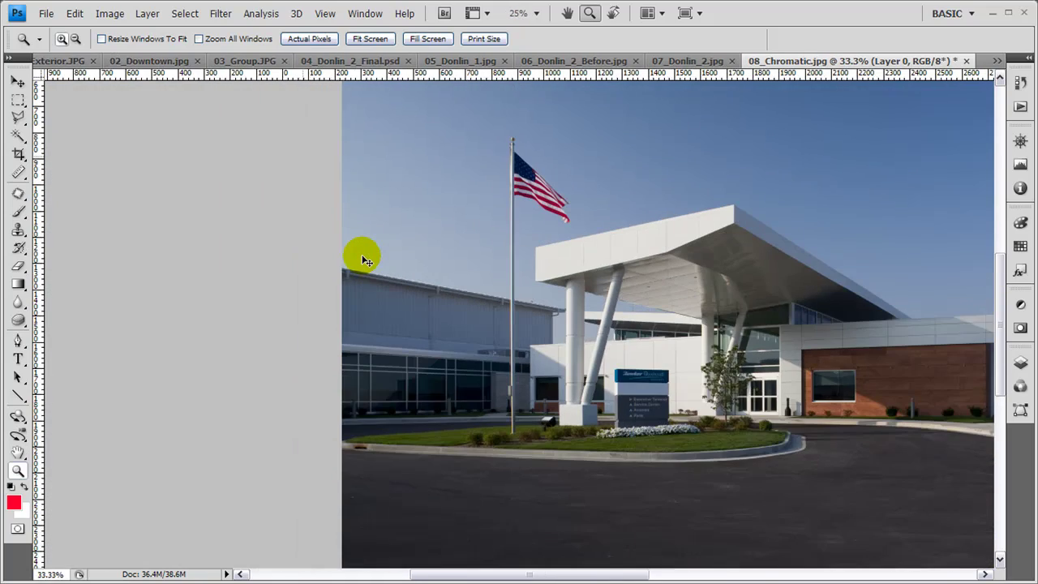
left_click(364, 260)
left_click(365, 259)
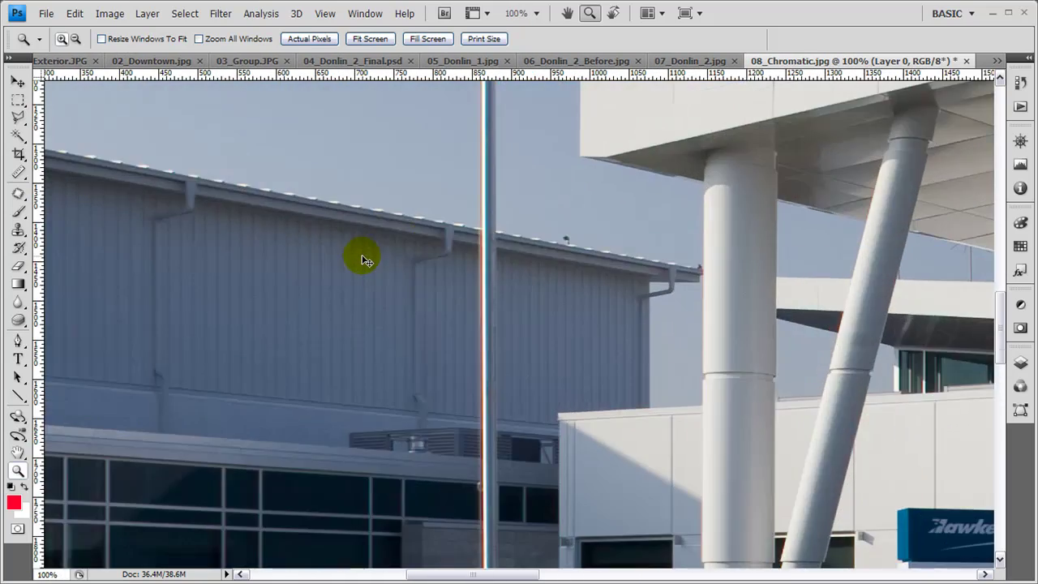
left_click(365, 259)
left_click(365, 259)
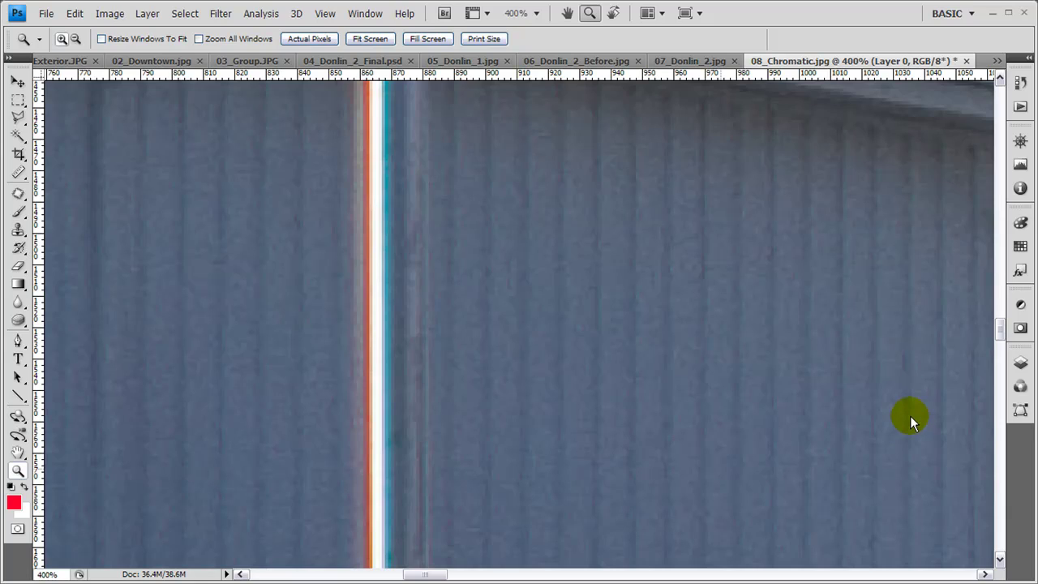
left_click(993, 63)
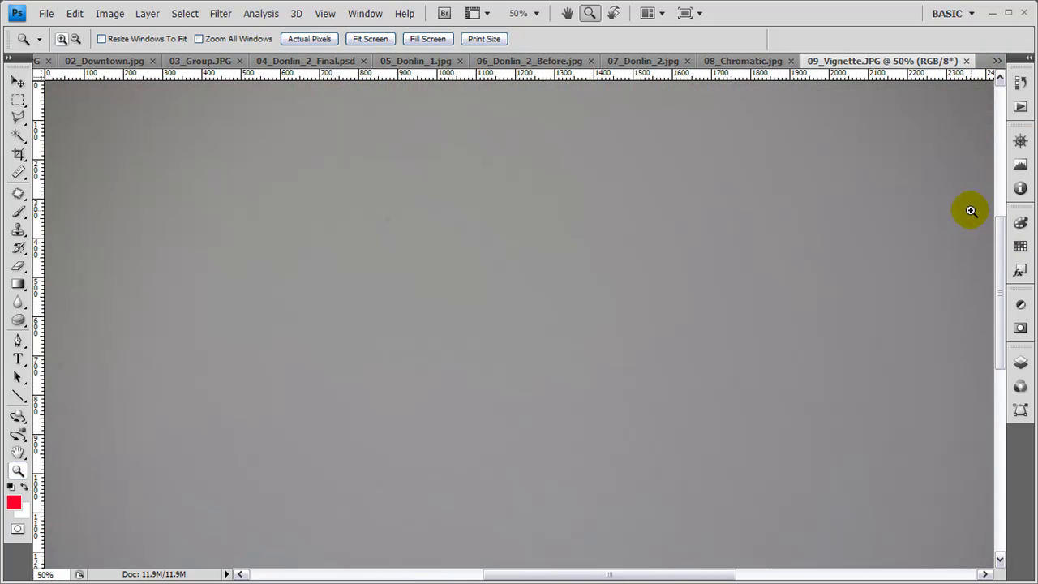
Step: Zoom the vignette photo out to 33.3% and sample its corner and centre values in the Info panel
key("ctrl+minus")
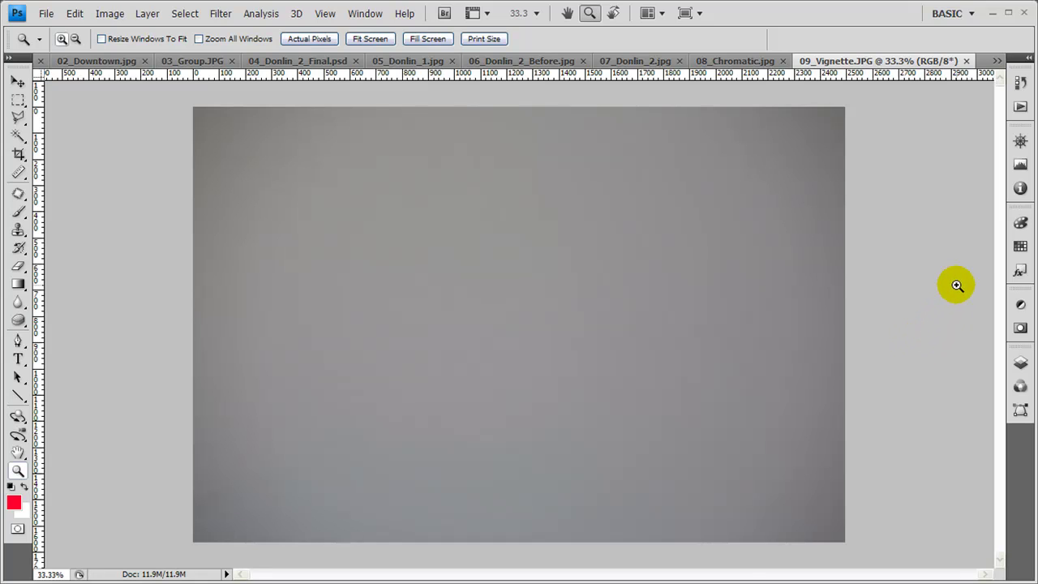
left_click(1019, 190)
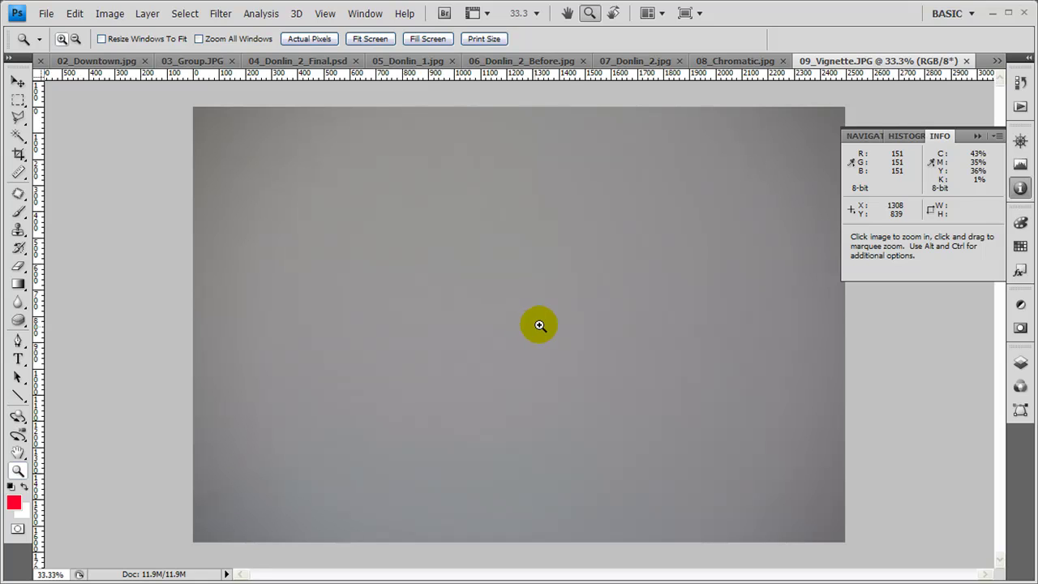
left_click(978, 138)
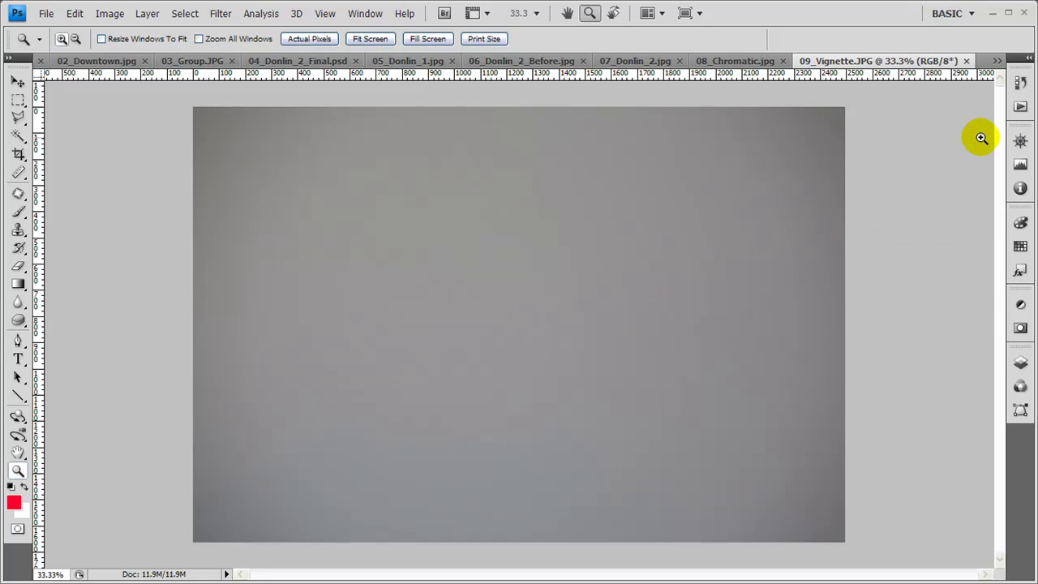
Step: Apply Lens Correction to the gray photo with Vignette Amount +30 and Midpoint +50
left_click(220, 15)
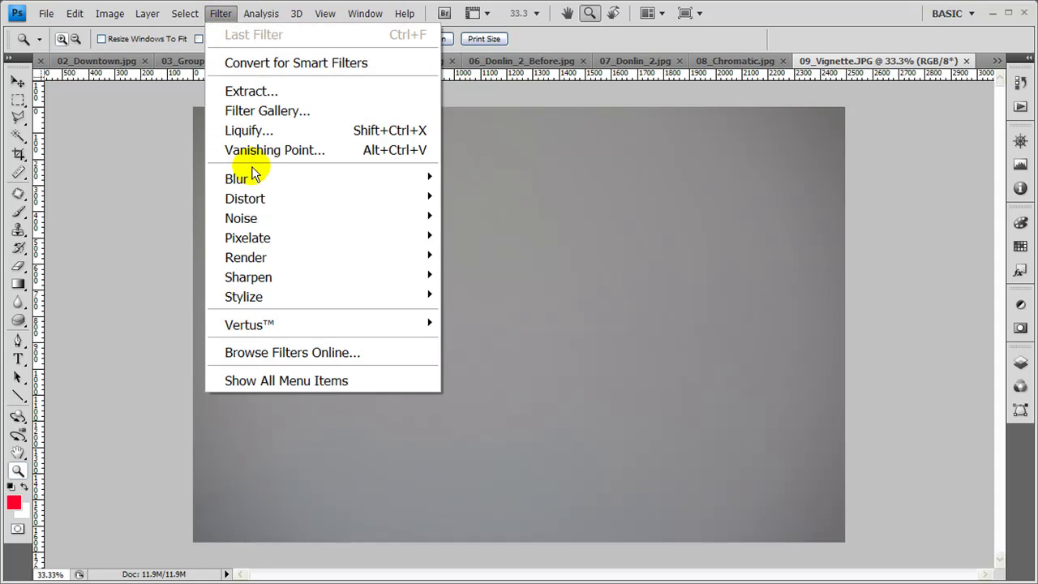
mouse_move(297, 200)
left_click(475, 220)
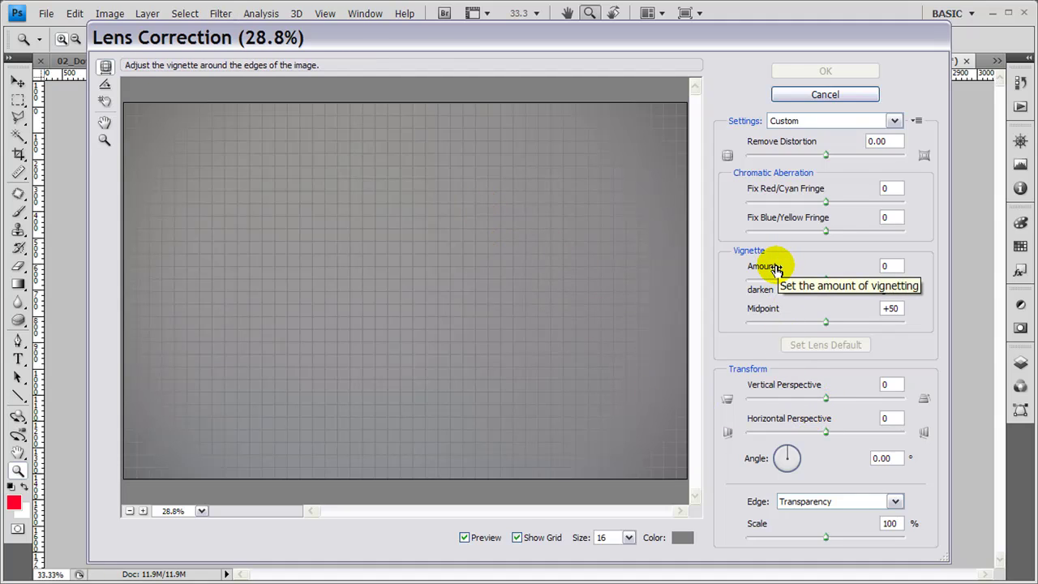
left_click_drag(774, 270, 798, 278)
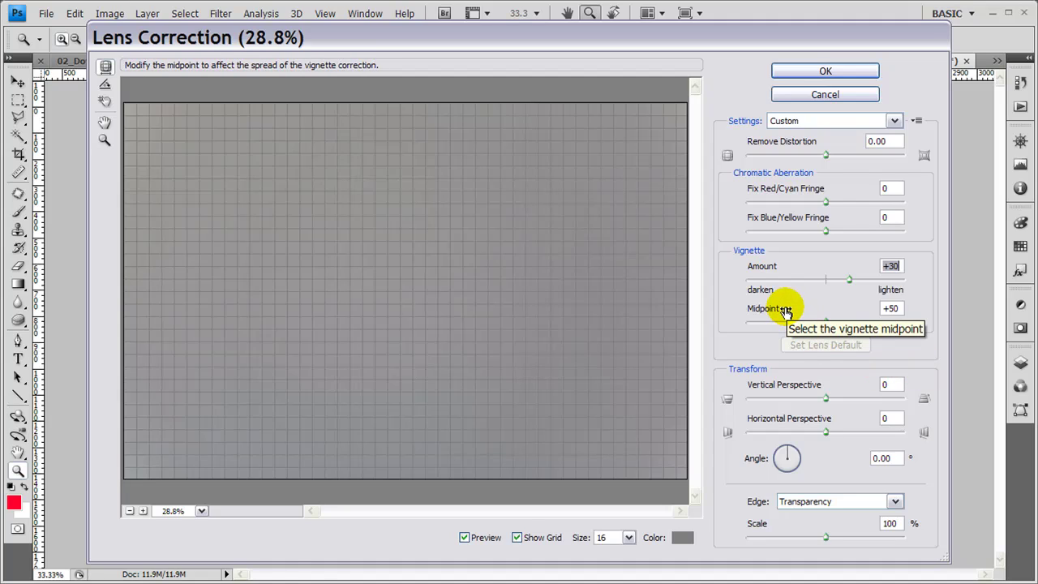
key("Tab")
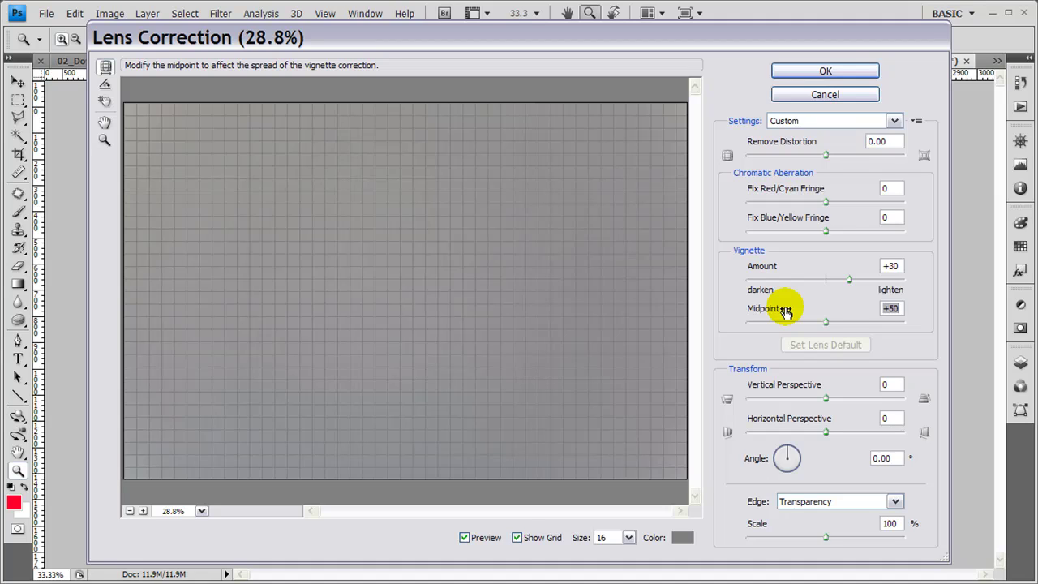
mouse_move(784, 310)
left_mouse_down()
mouse_move(810, 313)
mouse_move(734, 312)
mouse_move(783, 315)
mouse_move(770, 315)
mouse_move(776, 308)
left_mouse_up()
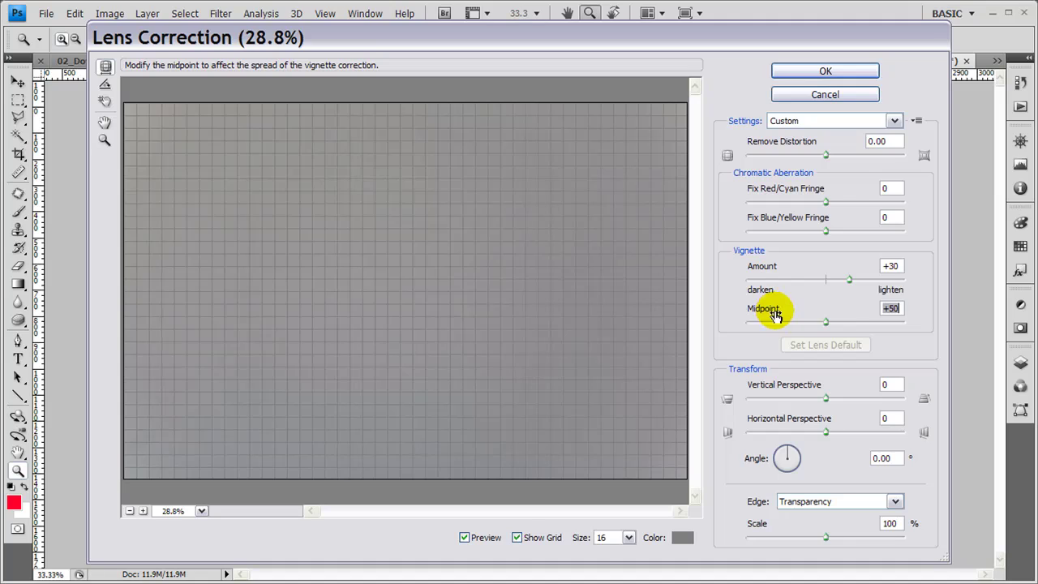
left_click(835, 72)
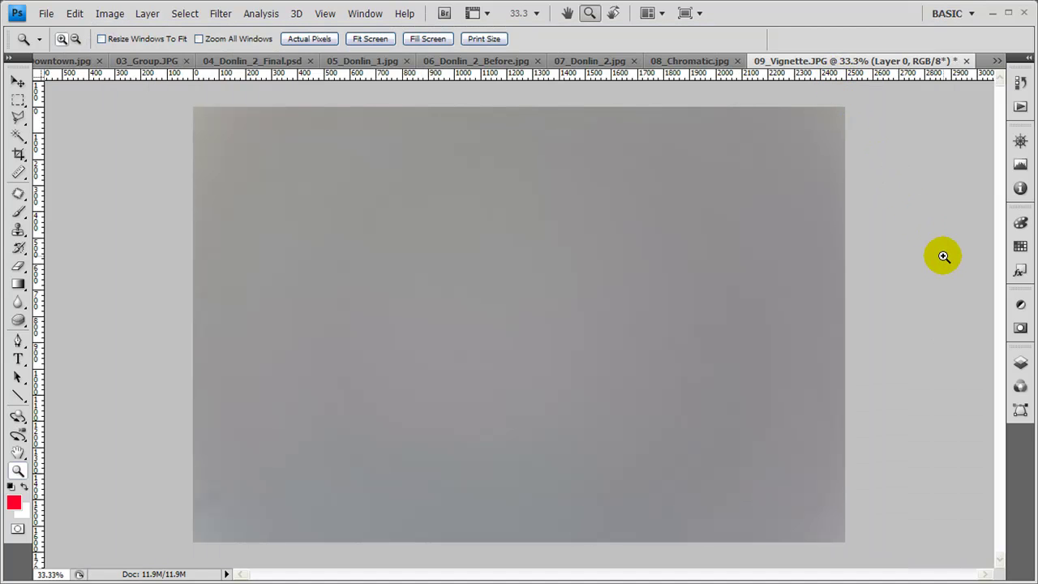
Step: Show the Info panel to confirm the corrected pixels read 151 for R, G and B
left_click(1020, 187)
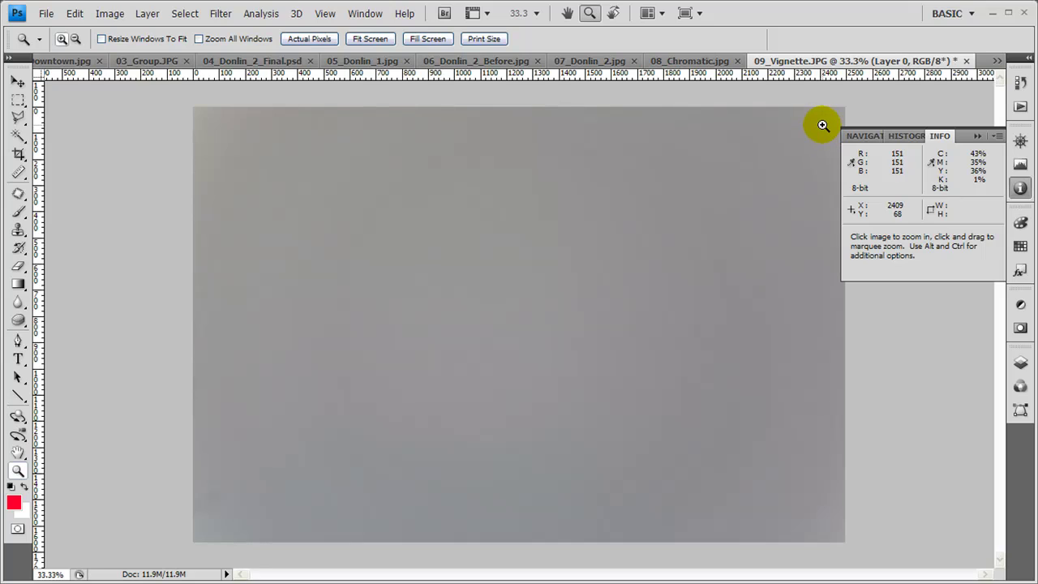